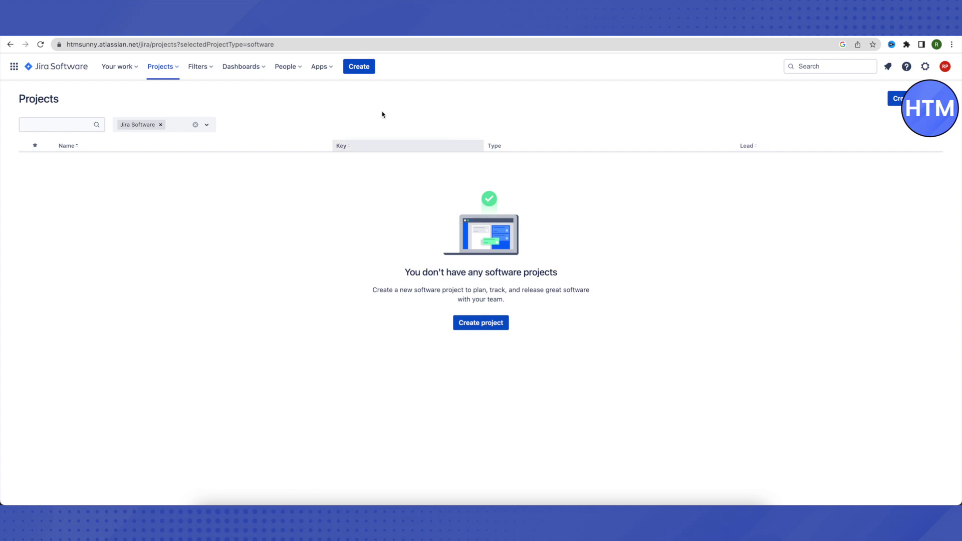
Open the Create issue form and check that the Project and Issue type dropdowns are both empty.
{"action": "left_click", "coordinate": [358, 67]}
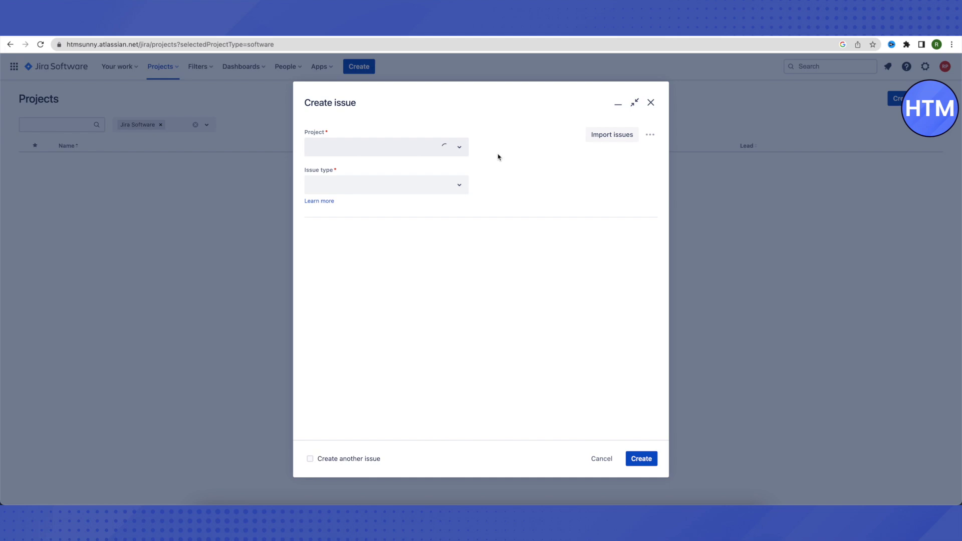
{"action": "left_click", "coordinate": [450, 172]}
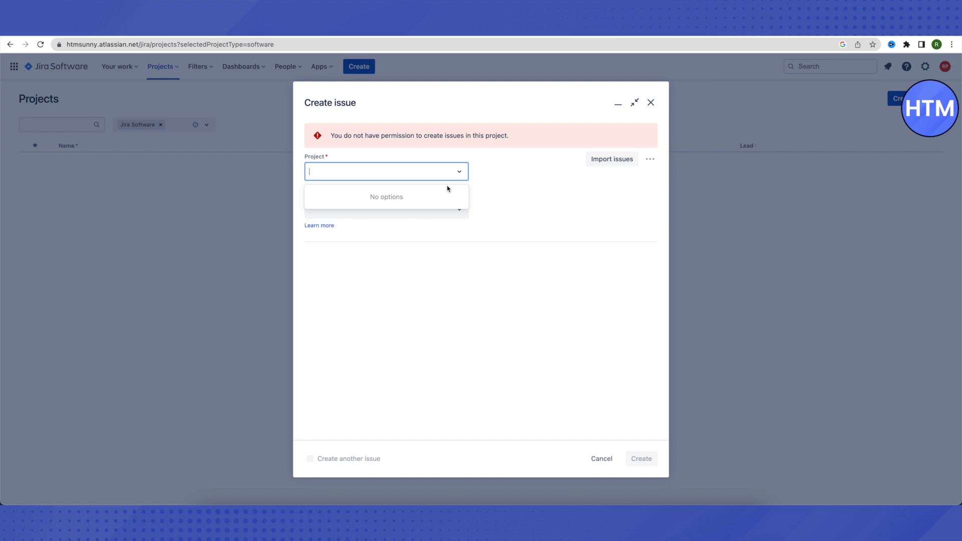
{"action": "left_click", "coordinate": [493, 188]}
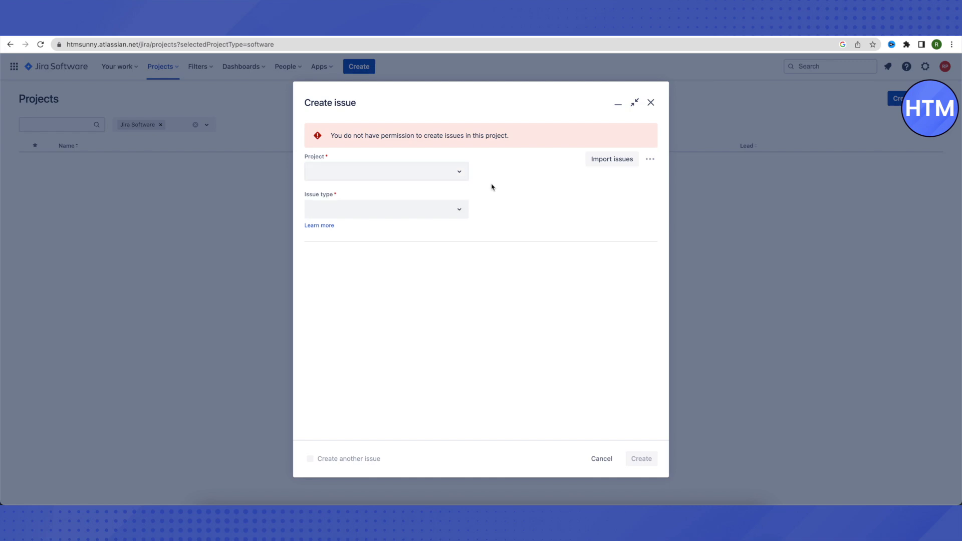
{"action": "left_click", "coordinate": [442, 212]}
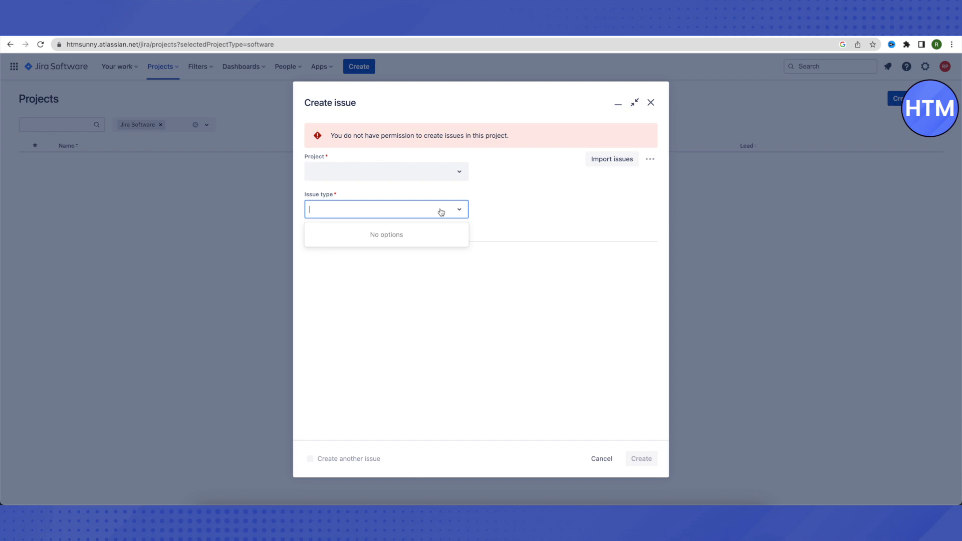
{"action": "left_click", "coordinate": [535, 211]}
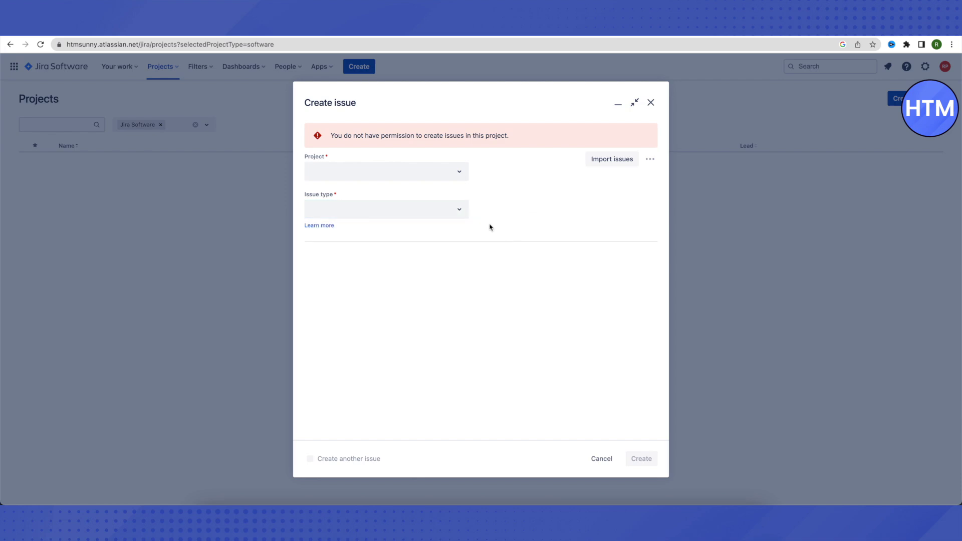